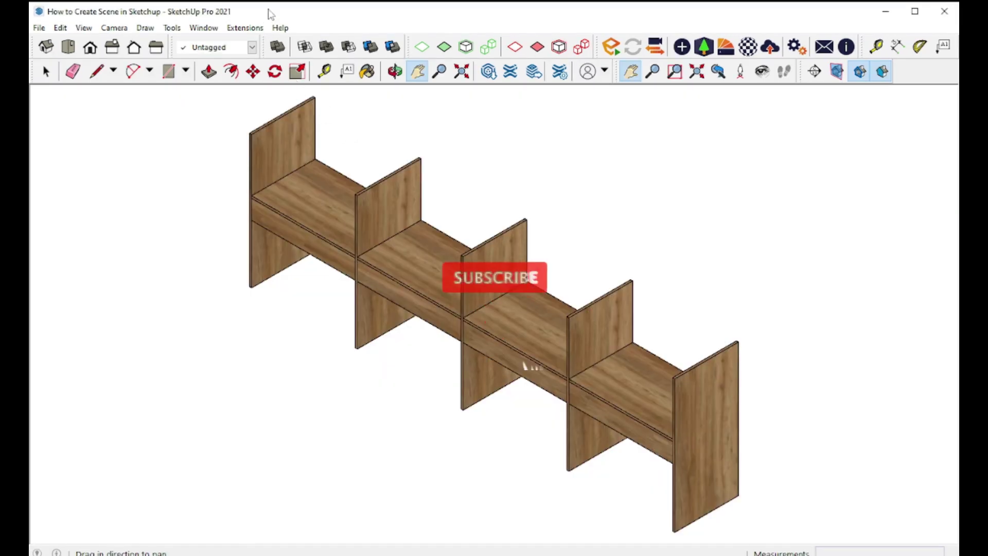
Step: Switch the bench view's camera to Parallel Projection from the Camera menu
{"action": "left_click", "coordinate": [122, 30]}
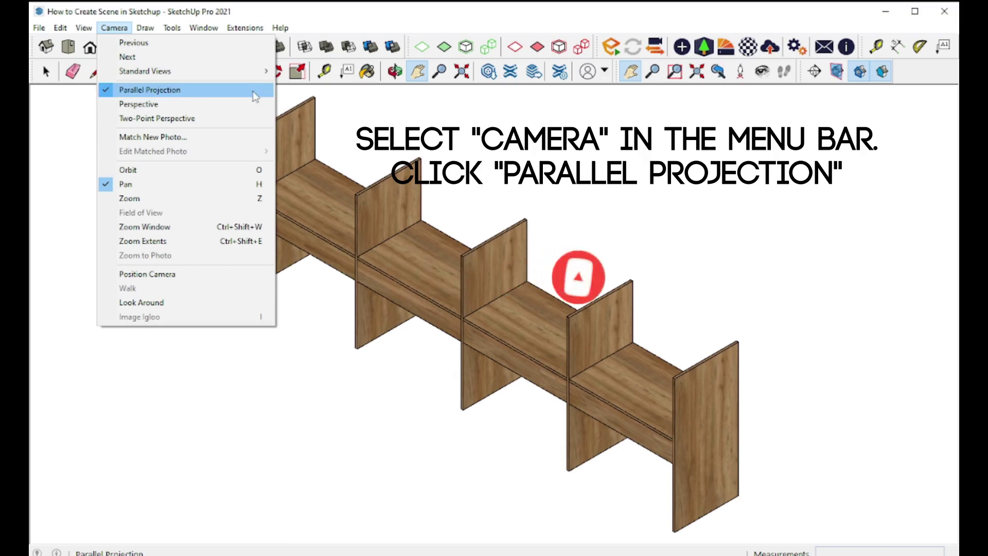
{"action": "left_click", "coordinate": [374, 112]}
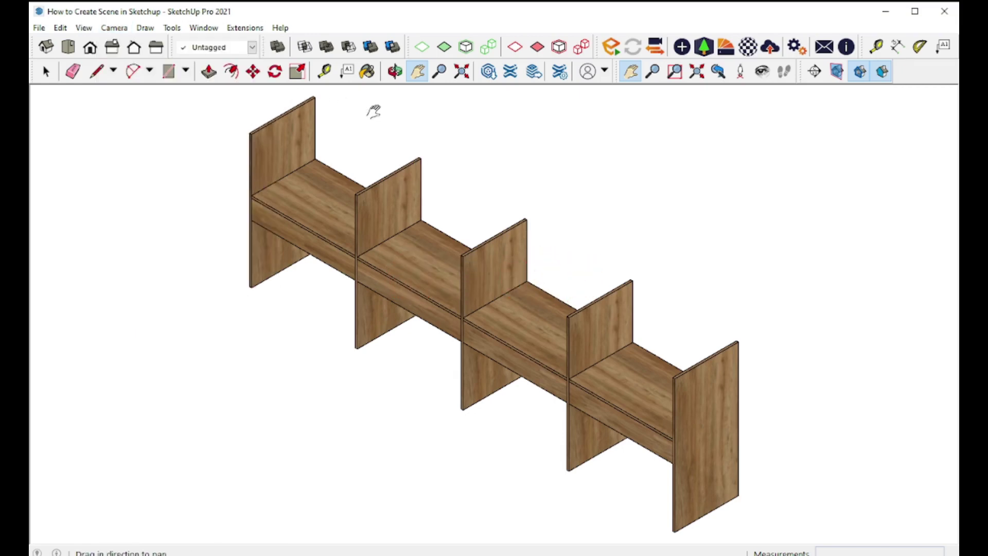
{"action": "left_click", "coordinate": [67, 47]}
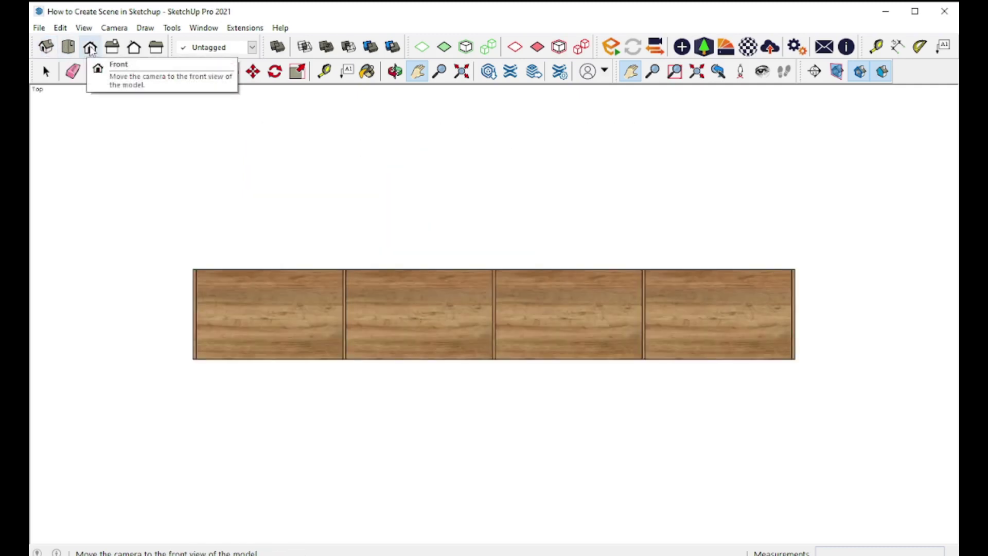
{"action": "left_click", "coordinate": [90, 47]}
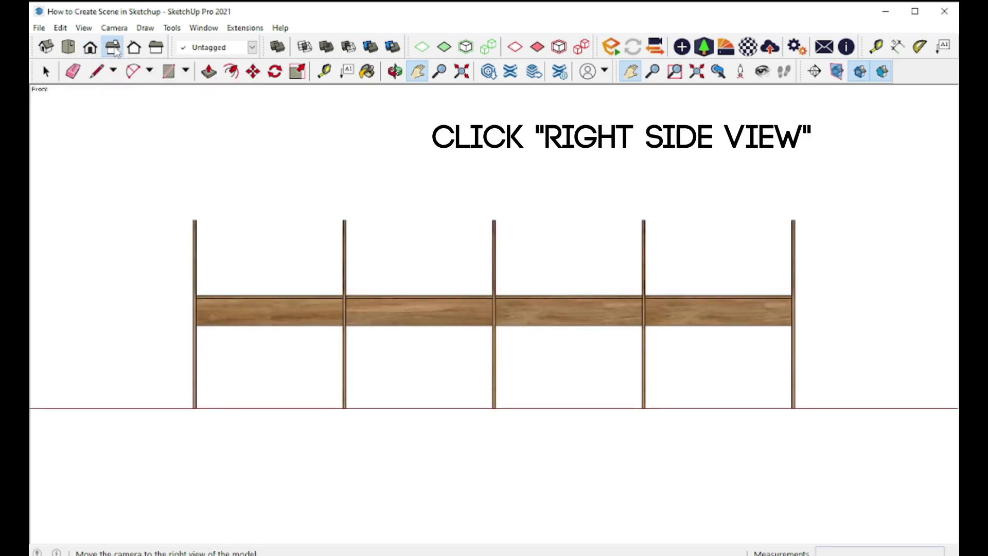
{"action": "left_click", "coordinate": [114, 49]}
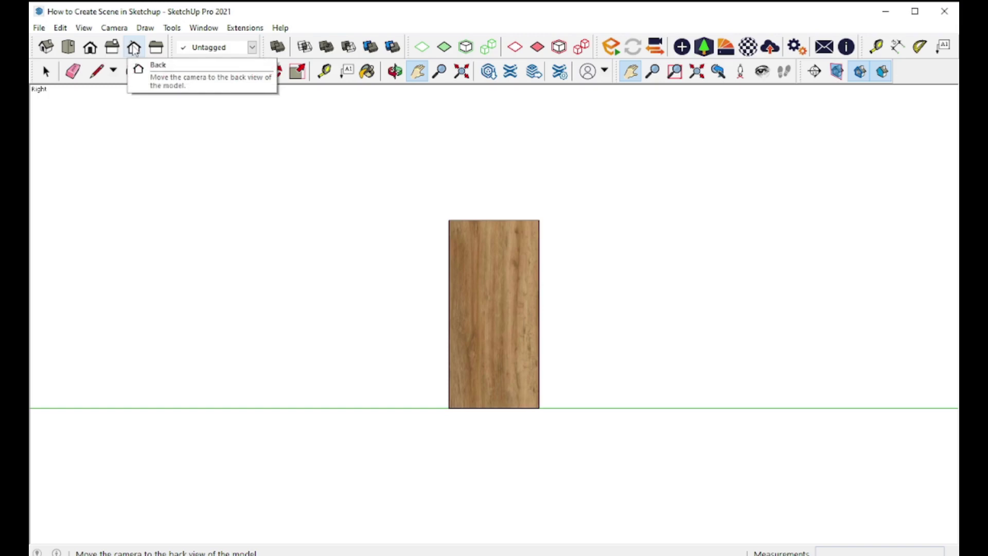
{"action": "left_click", "coordinate": [134, 48]}
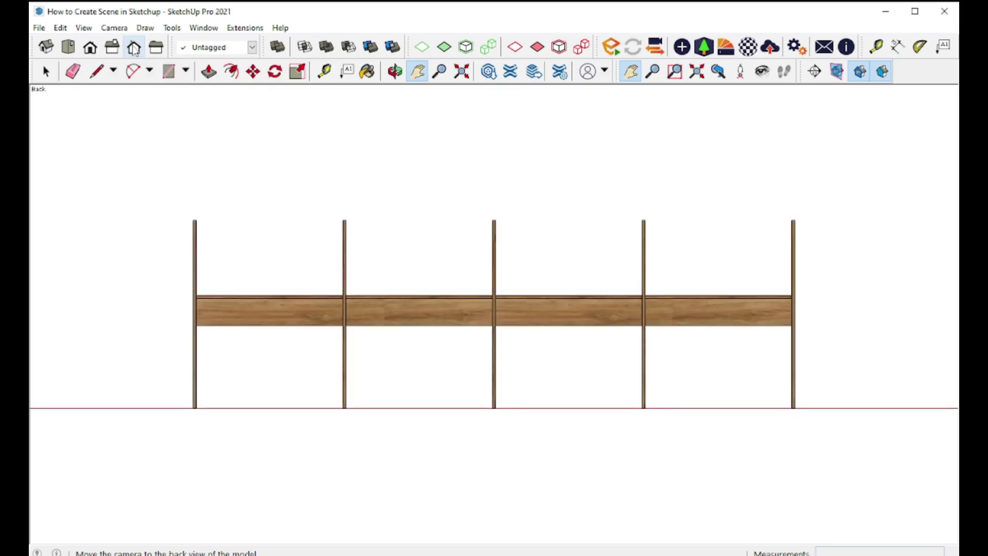
{"action": "left_click", "coordinate": [157, 49]}
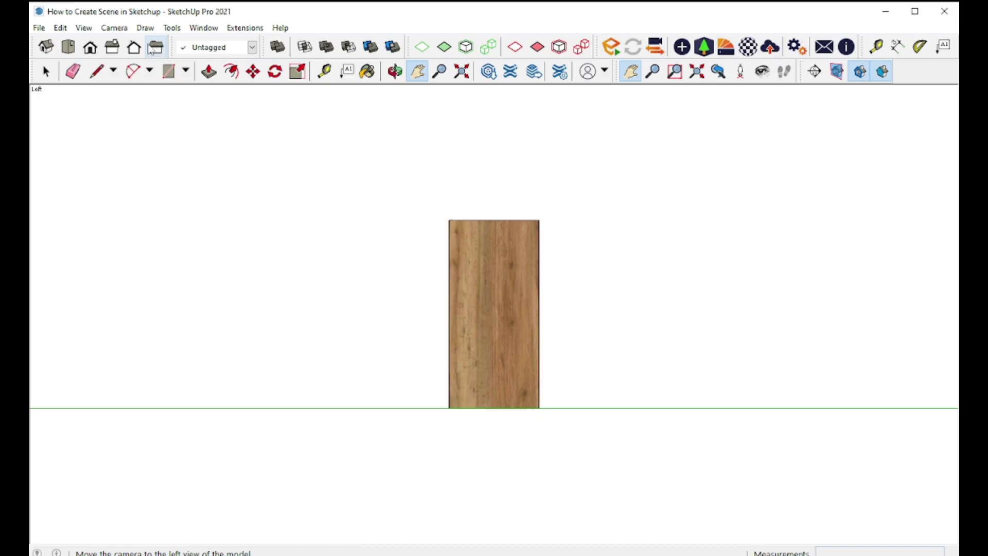
{"action": "left_click", "coordinate": [134, 48]}
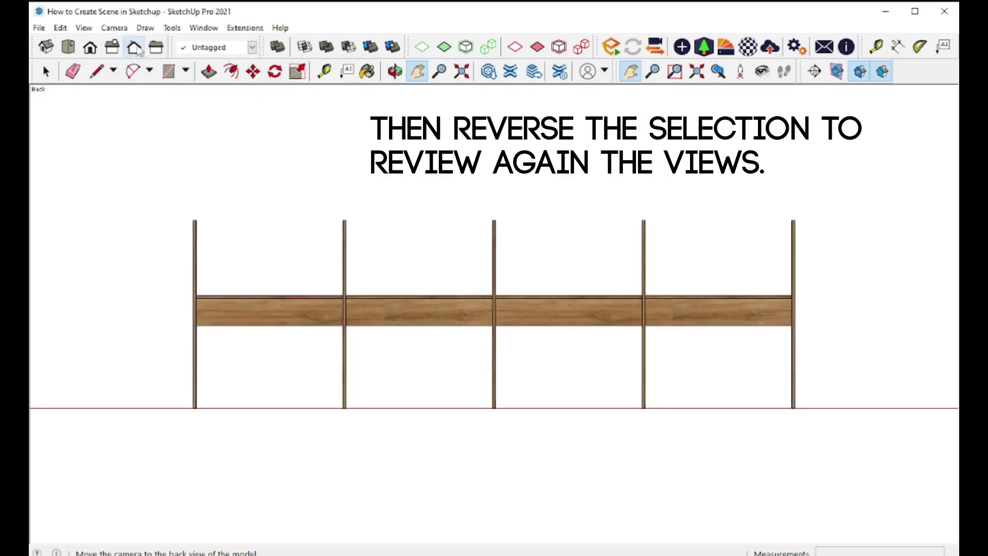
{"action": "left_click", "coordinate": [112, 48]}
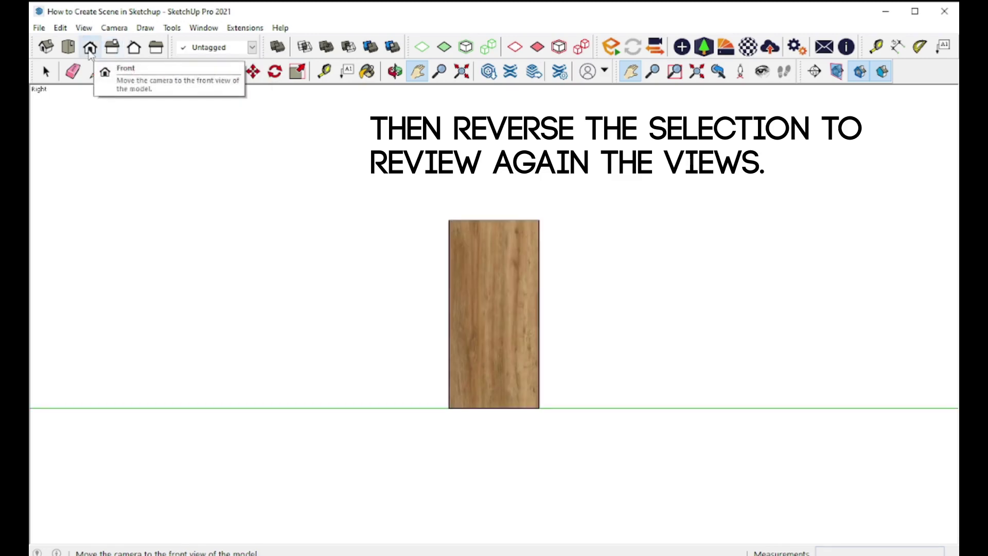
{"action": "left_click", "coordinate": [90, 49]}
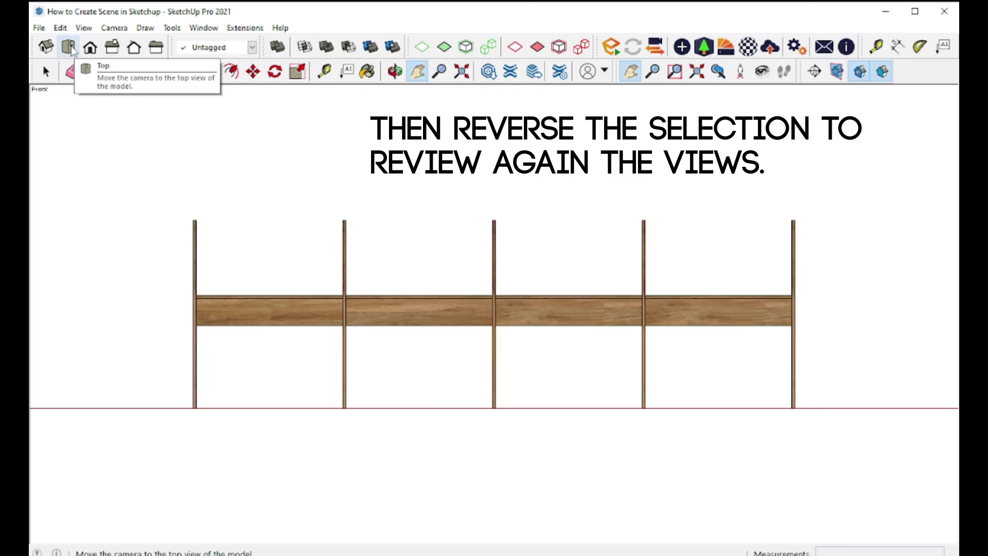
{"action": "left_click", "coordinate": [73, 50]}
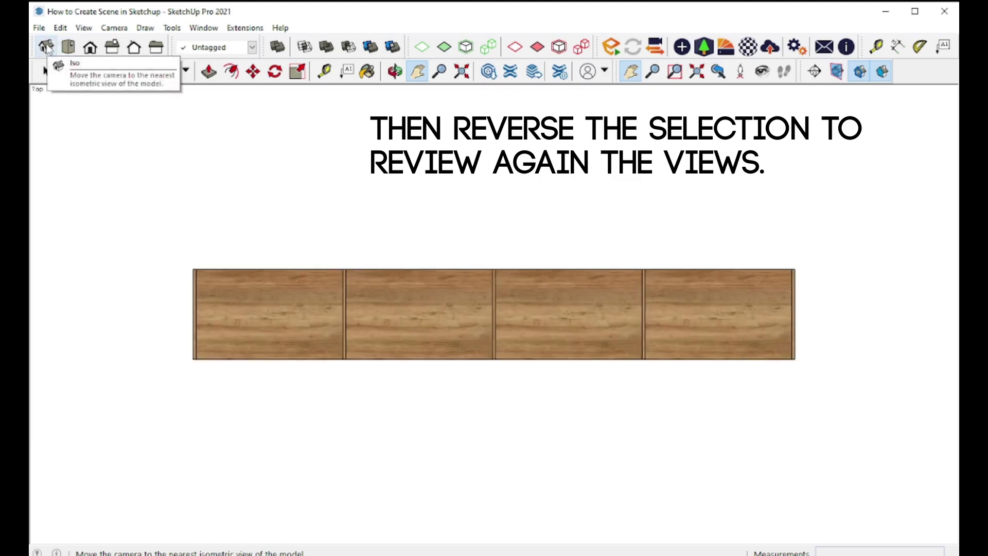
{"action": "left_click", "coordinate": [46, 48]}
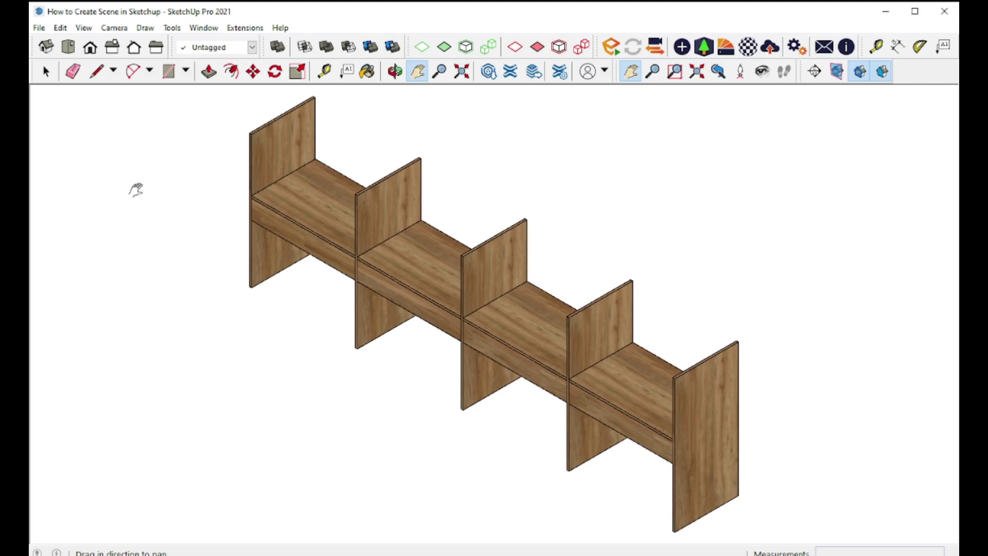
Step: Activate Select, show the Default Tray, and expand its empty Scenes panel
{"action": "key", "text": "space"}
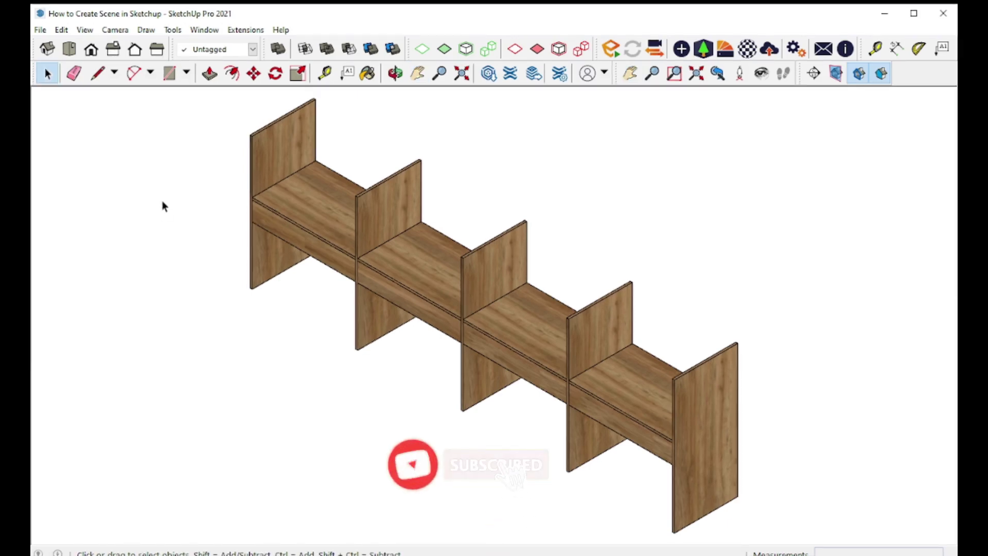
{"action": "left_click", "coordinate": [207, 30]}
{"action": "mouse_move", "coordinate": [228, 45]}
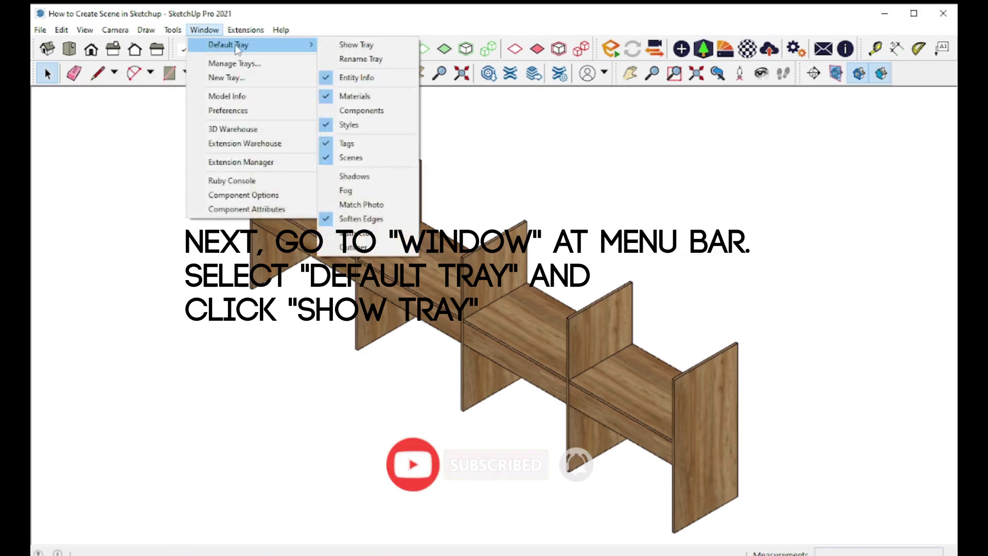
{"action": "left_click", "coordinate": [339, 45]}
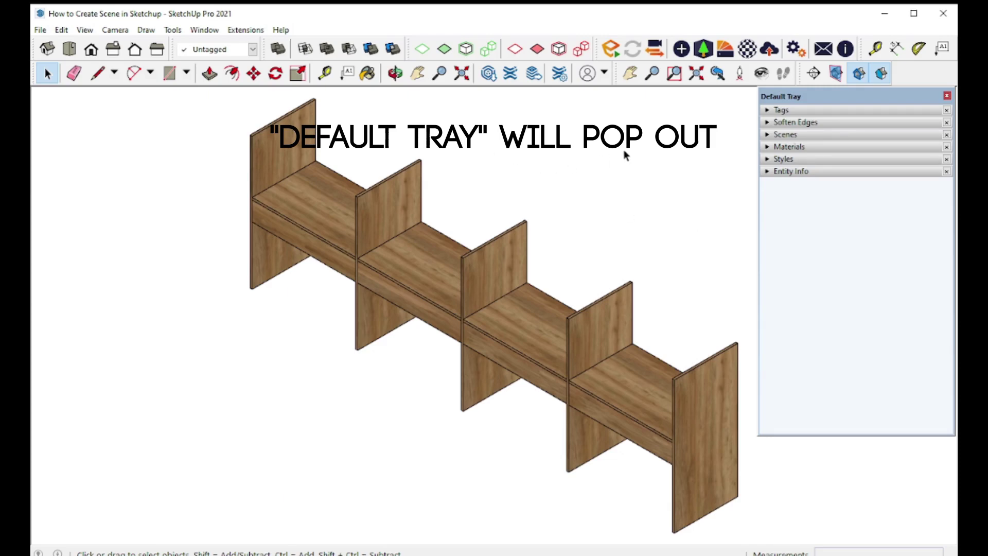
{"action": "left_click", "coordinate": [811, 137]}
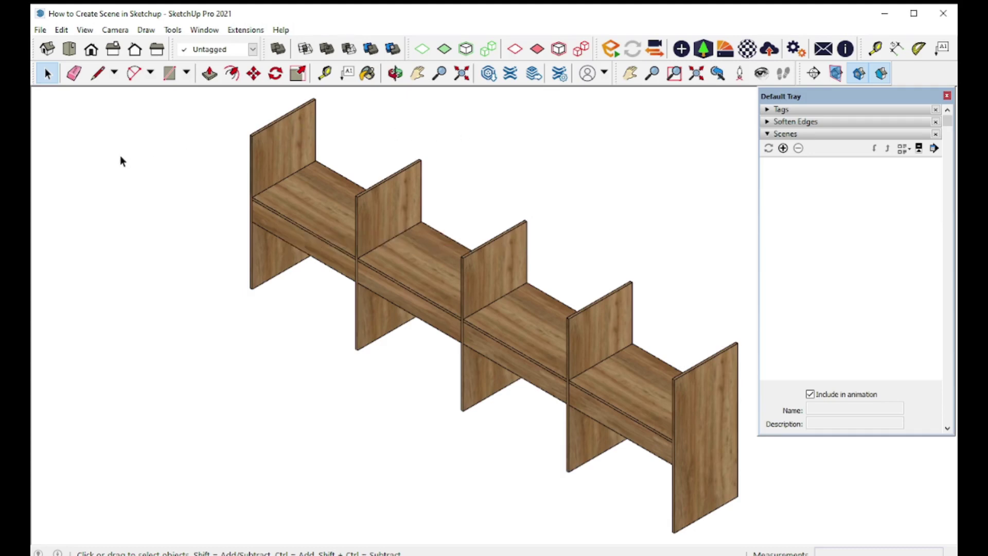
Step: Save the Iso view as Scene 1 and the Top view as Scene 2
{"action": "left_click", "coordinate": [49, 49]}
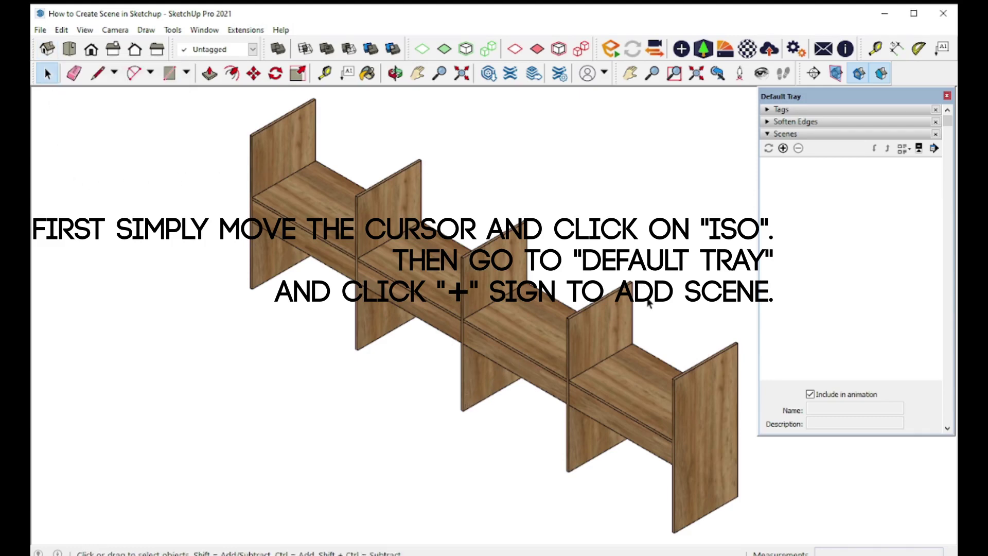
{"action": "left_click", "coordinate": [783, 149]}
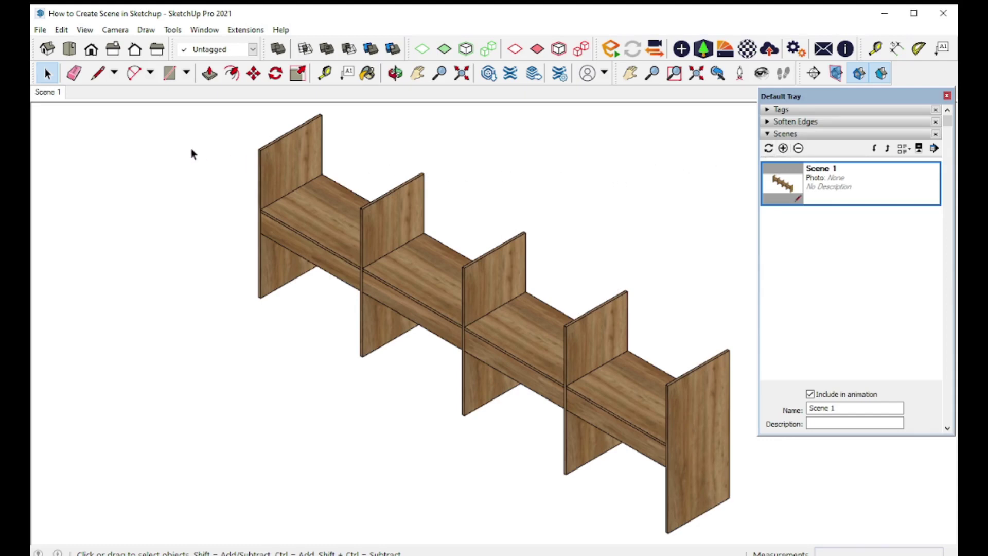
{"action": "left_click", "coordinate": [69, 49]}
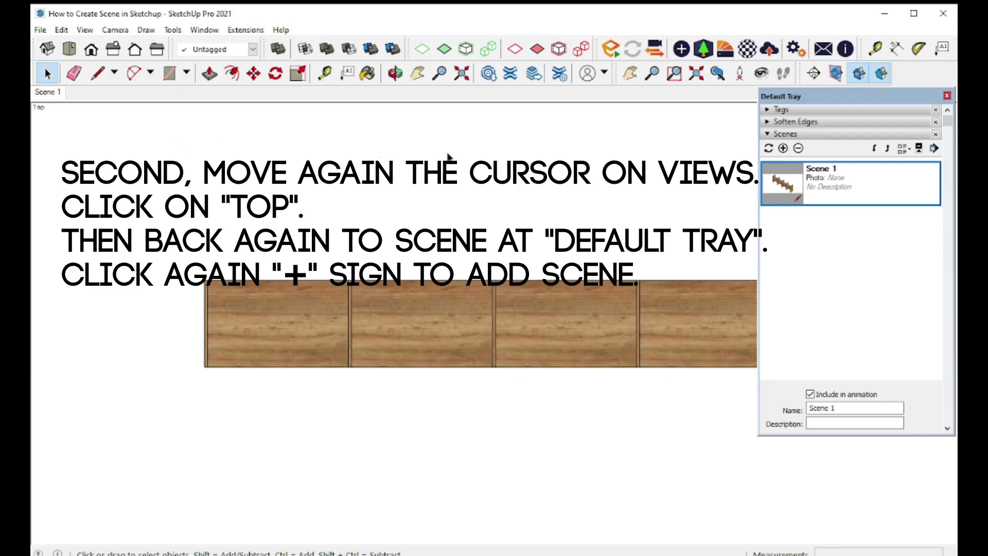
{"action": "left_click", "coordinate": [783, 149]}
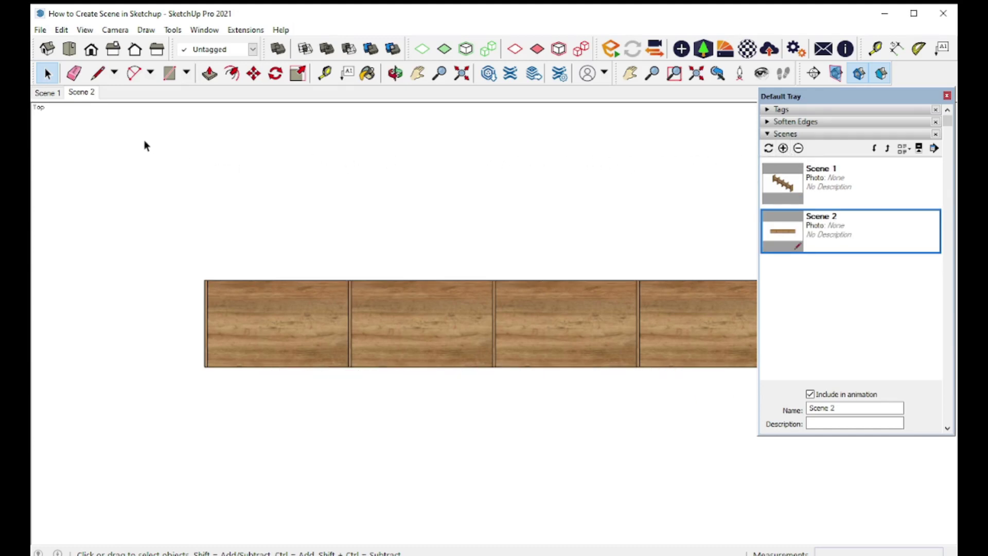
Step: Save the Front view as Scene 3 and the Right view as Scene 4, then show Back
{"action": "left_click", "coordinate": [91, 50]}
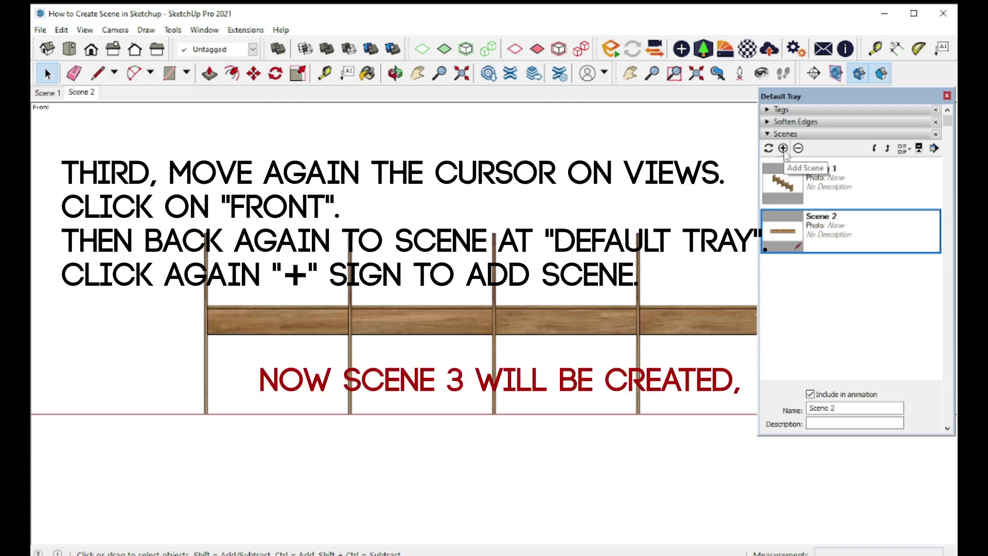
{"action": "left_click", "coordinate": [783, 148]}
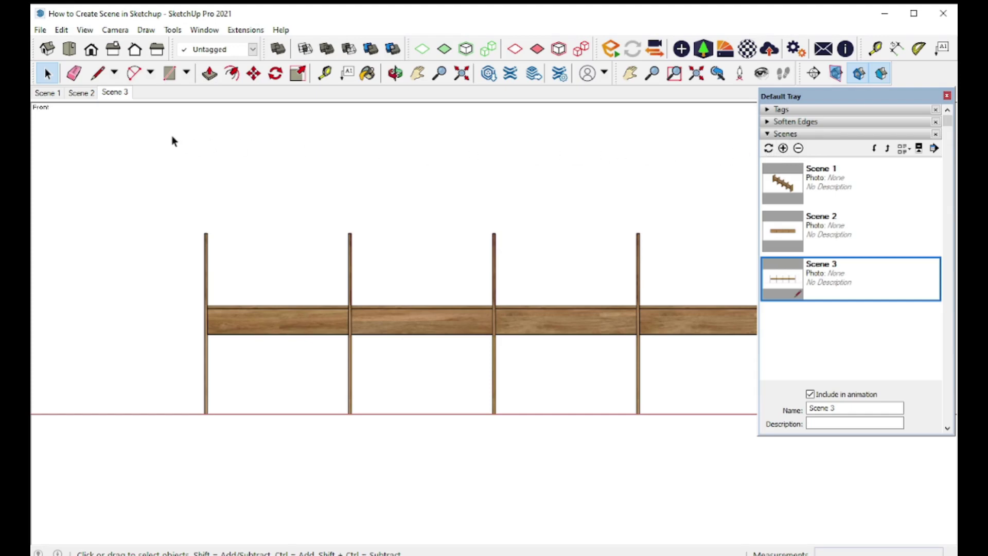
{"action": "left_click", "coordinate": [113, 50]}
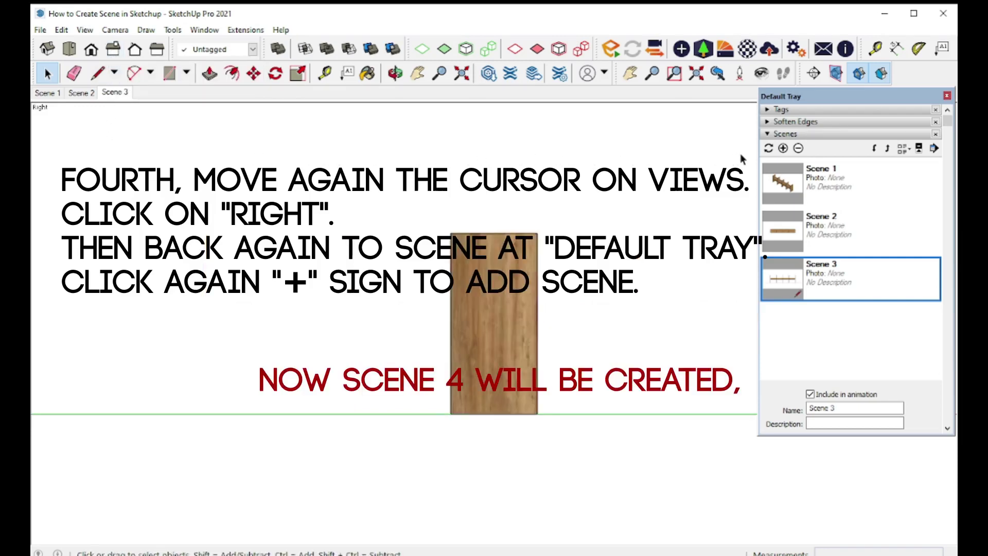
{"action": "left_click", "coordinate": [782, 148]}
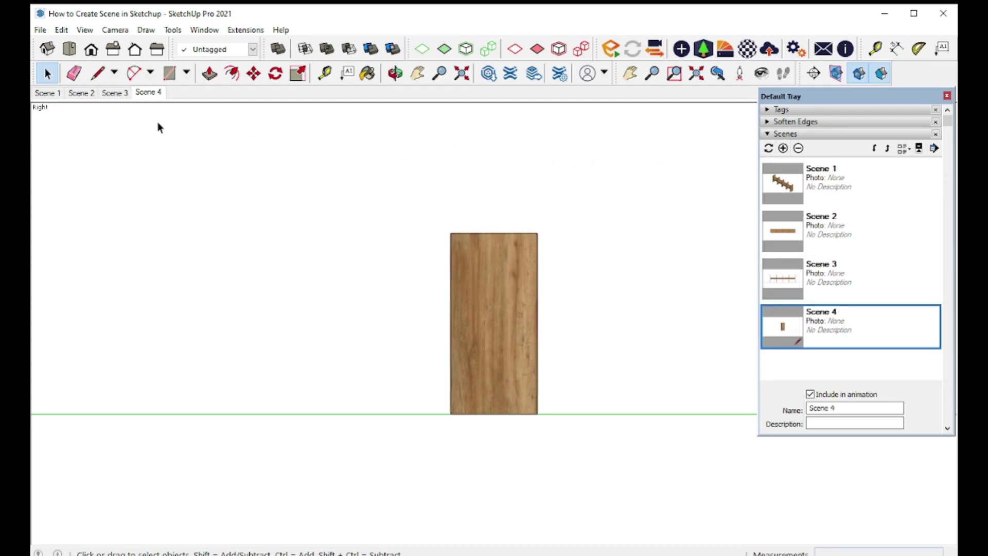
{"action": "left_click", "coordinate": [135, 51]}
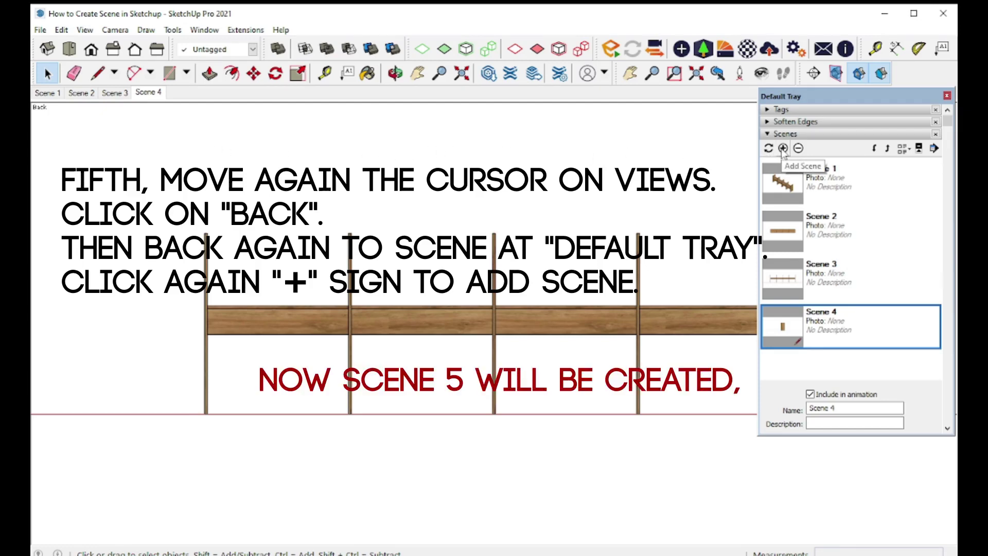
Step: Save the Back view as Scene 5 and the Left view as Scene 6
{"action": "left_click", "coordinate": [782, 149]}
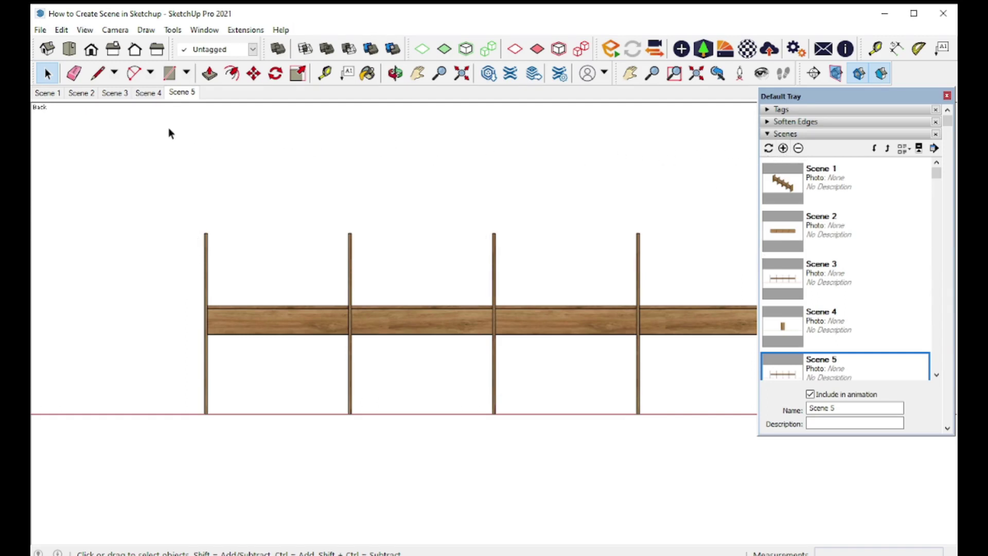
{"action": "left_click", "coordinate": [157, 49]}
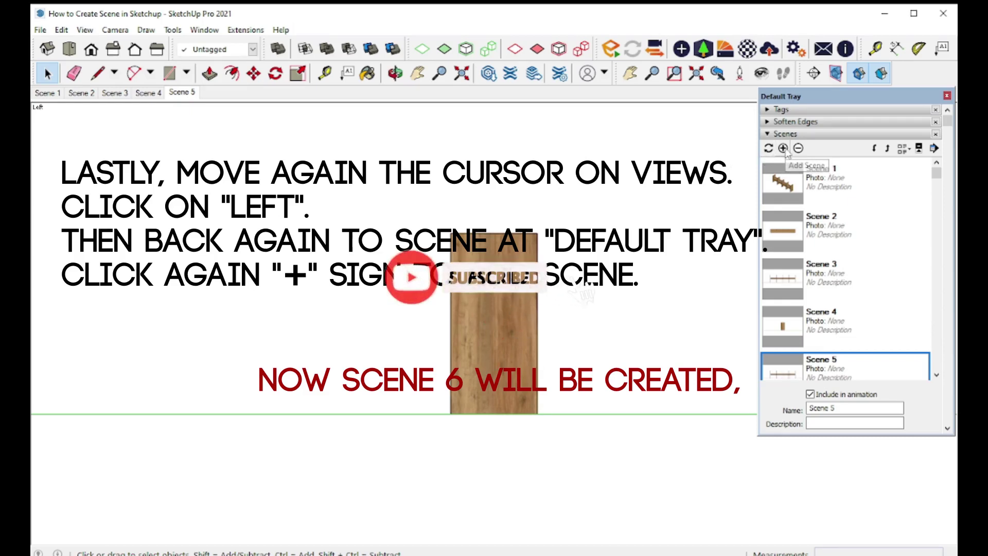
{"action": "left_click", "coordinate": [782, 149]}
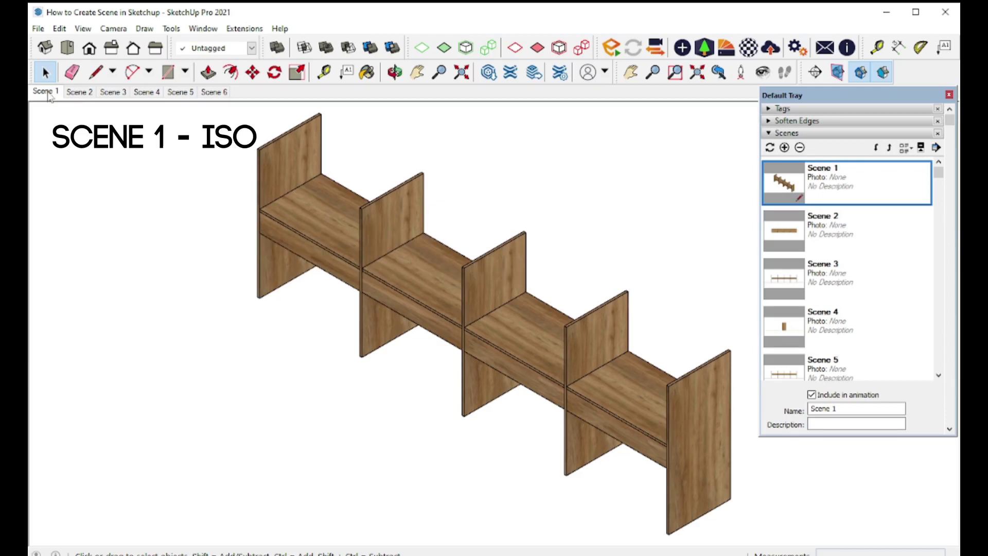
{"action": "left_click", "coordinate": [82, 94]}
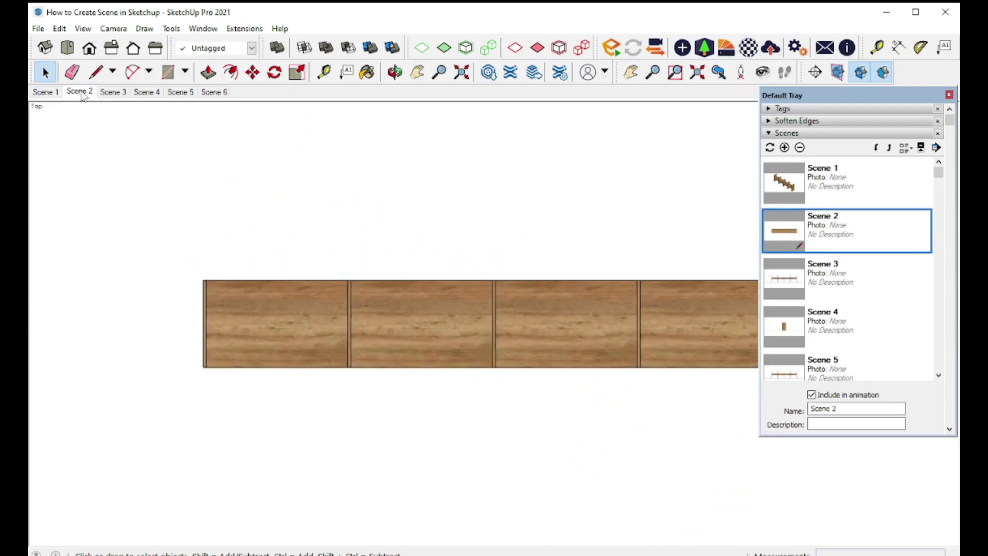
{"action": "left_click", "coordinate": [109, 94]}
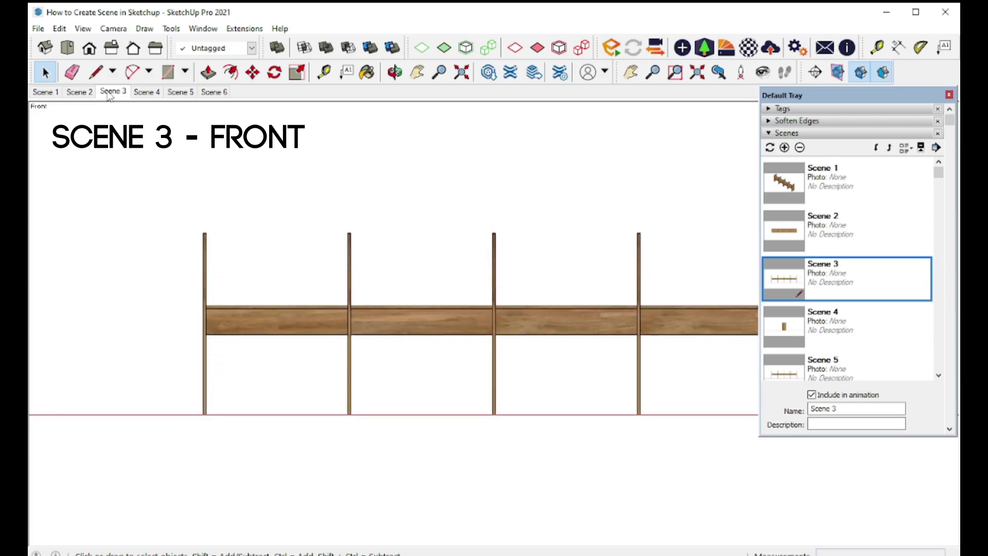
{"action": "left_click", "coordinate": [146, 93]}
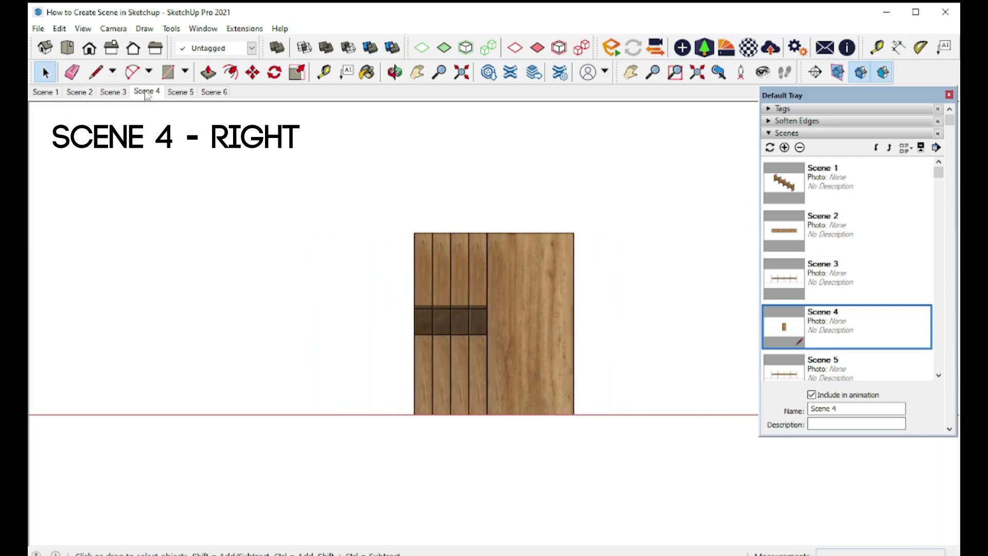
{"action": "left_click", "coordinate": [178, 92]}
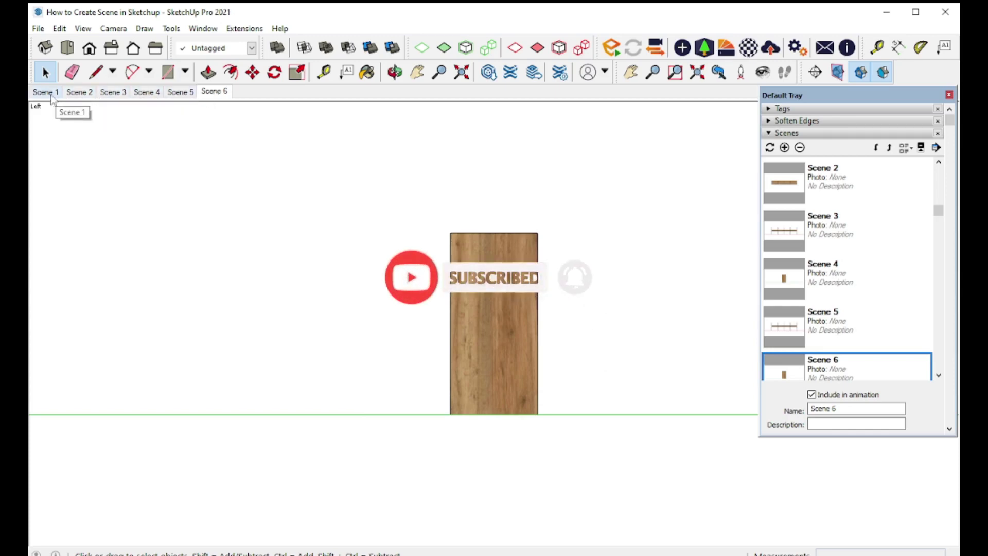
{"action": "left_click", "coordinate": [51, 98]}
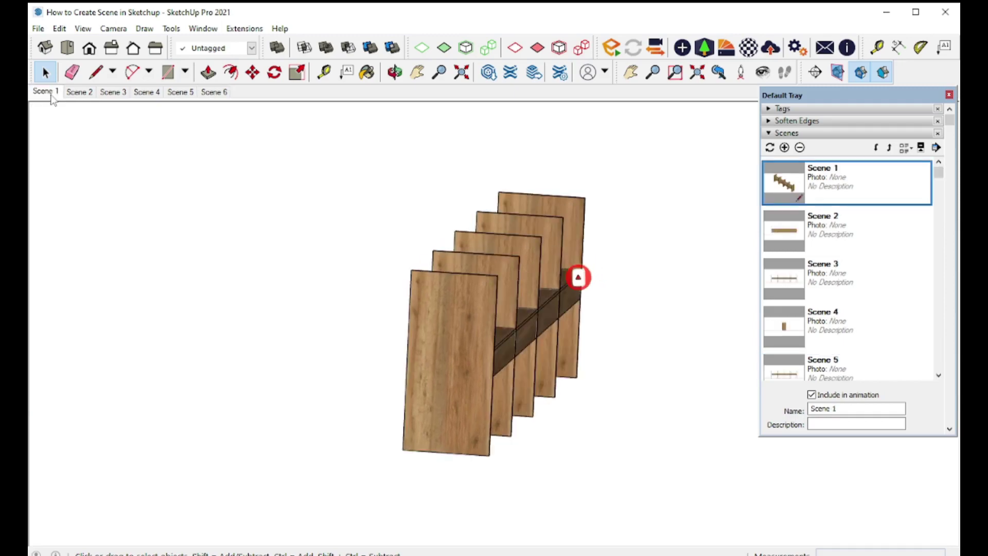